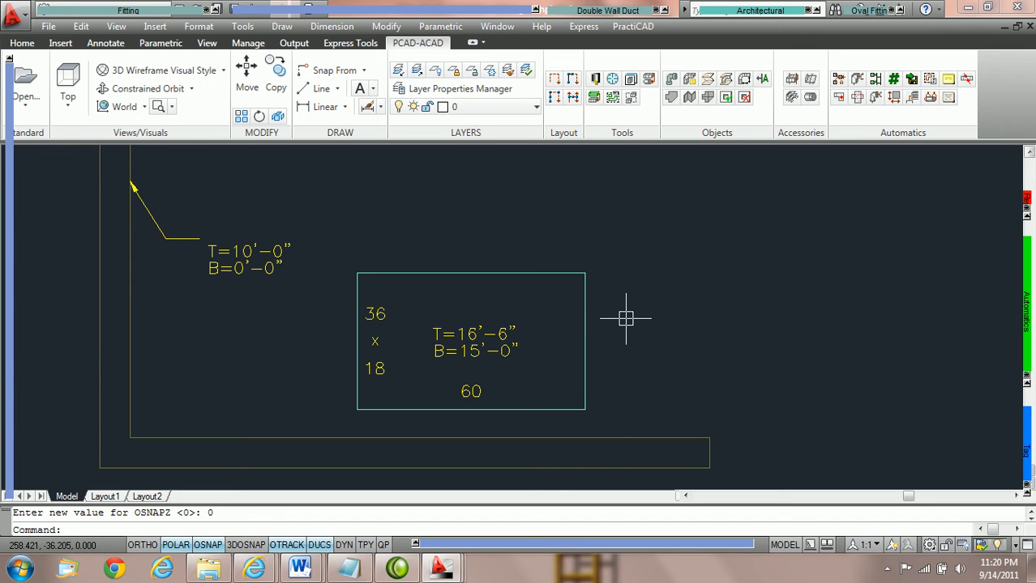
# In the SE Isometric view, set the current elevation to 25'-0" and set OSNAPZ to 1
pyautogui.click(68, 101)
pyautogui.click(118, 348)
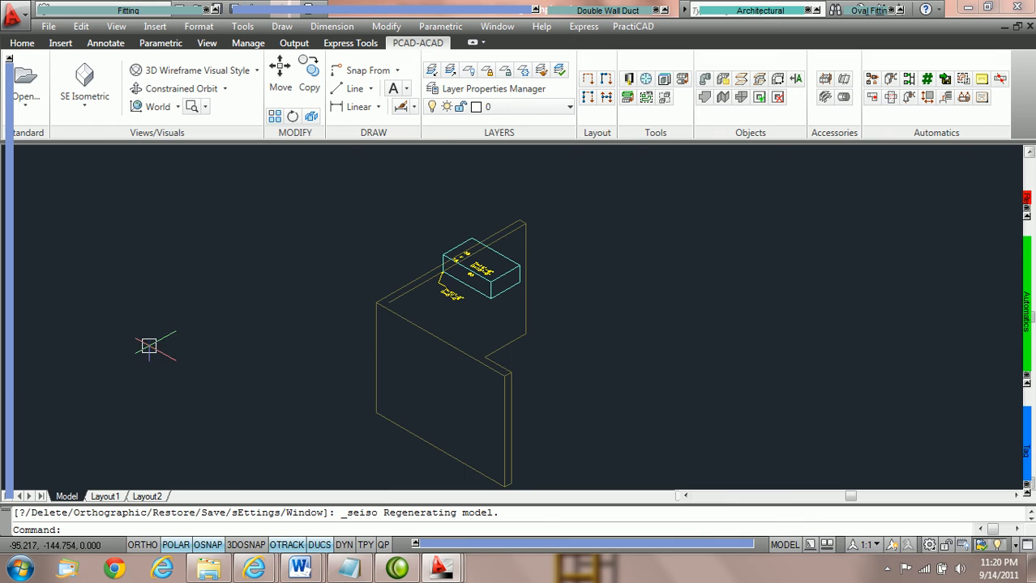
pyautogui.moveTo(11, 390)
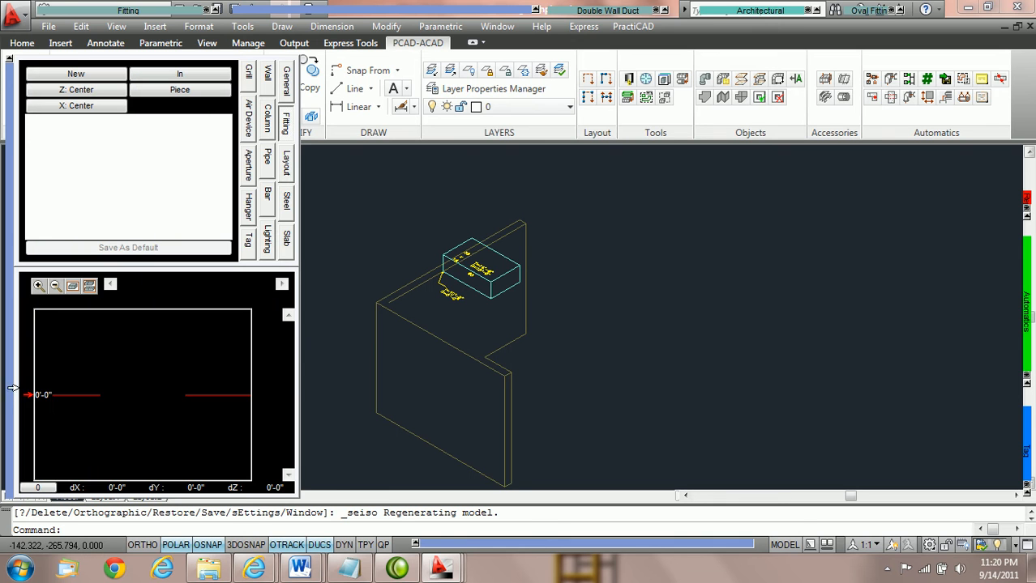
pyautogui.click(42, 395)
pyautogui.write('25')
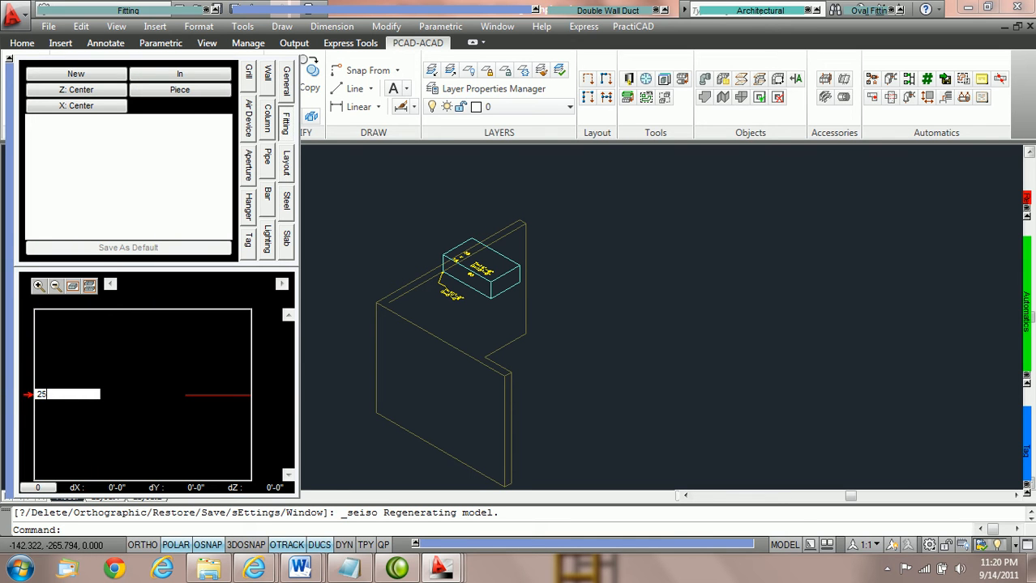
pyautogui.press('Return')
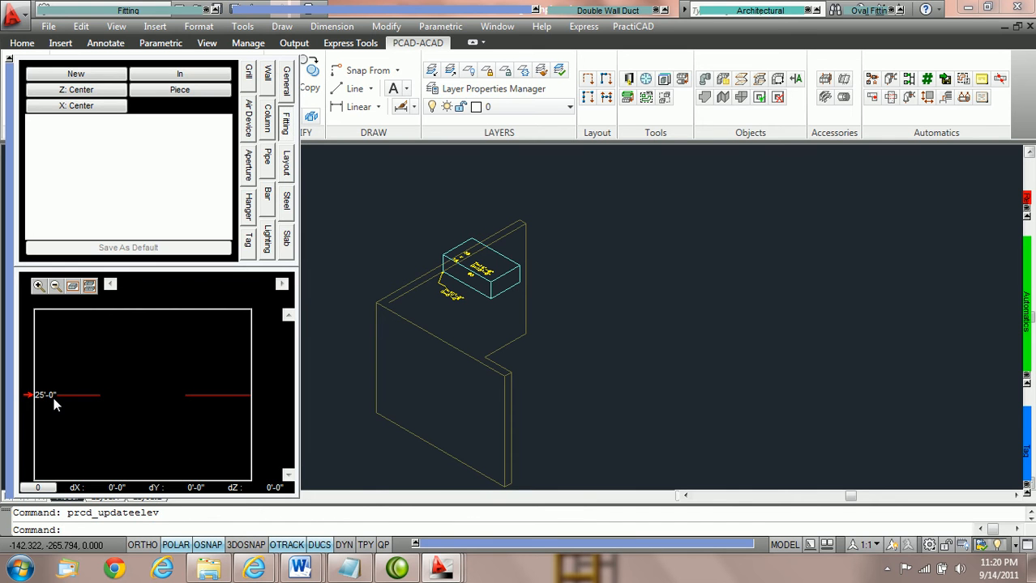
pyautogui.moveTo(1020, 320)
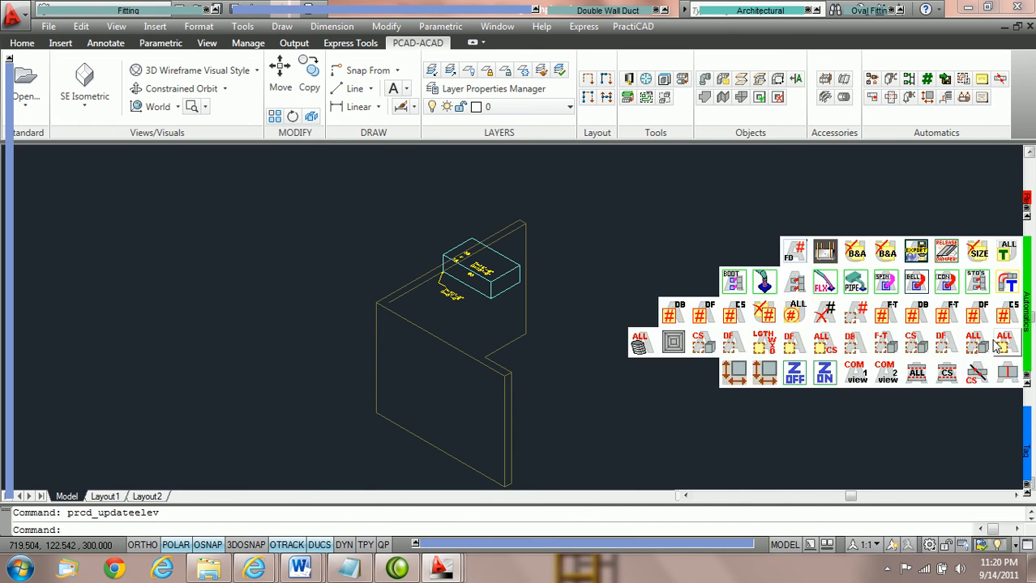
pyautogui.click(825, 375)
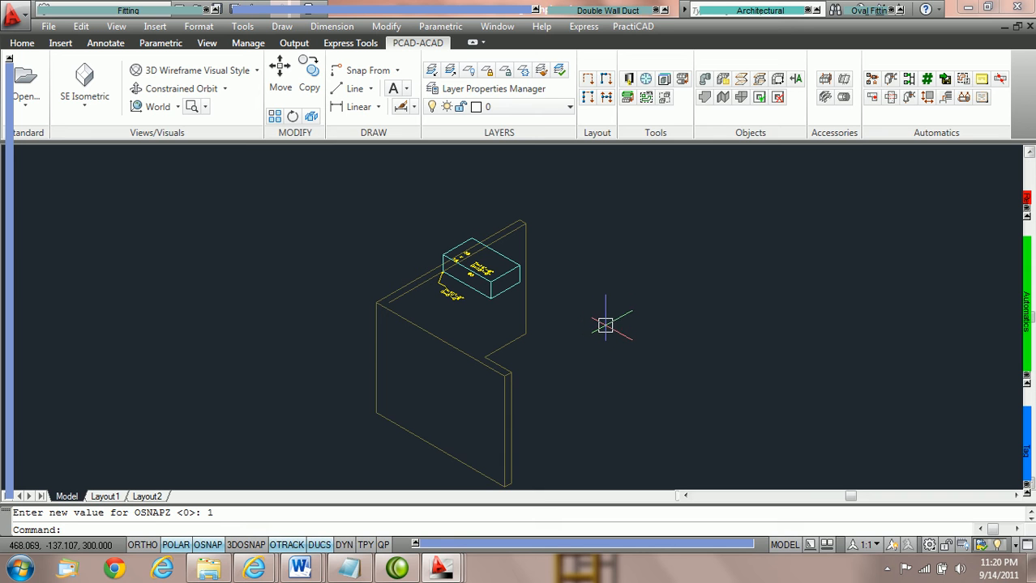
# Place one new 36 x 18 x 60 duct with an endpoint snap on the open end of the existing duct, keeping its default rotation
pyautogui.moveTo(89, 10)
pyautogui.click(53, 33)
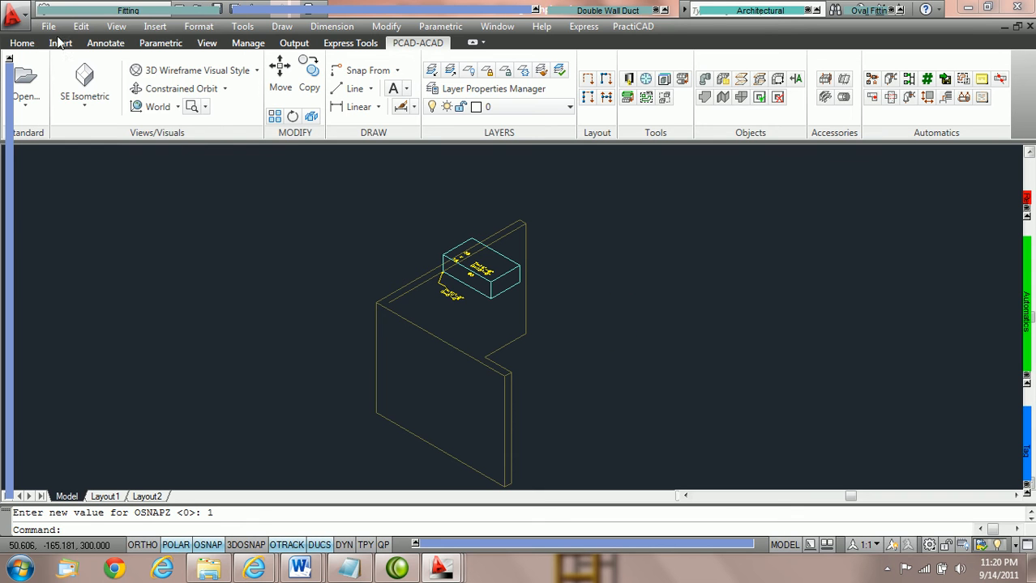
pyautogui.scroll(4, 559, 295)
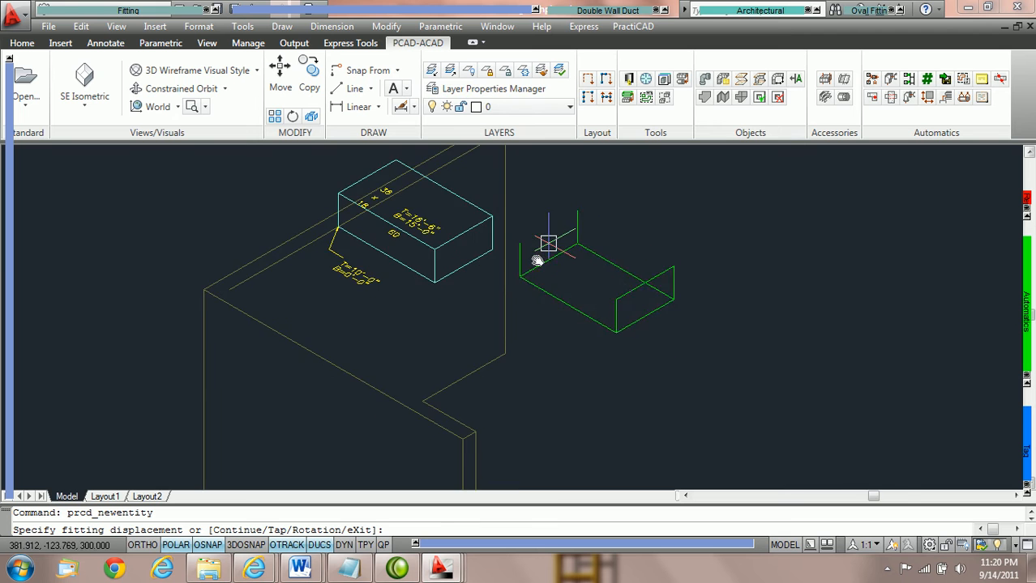
pyautogui.scroll(1, 527, 284)
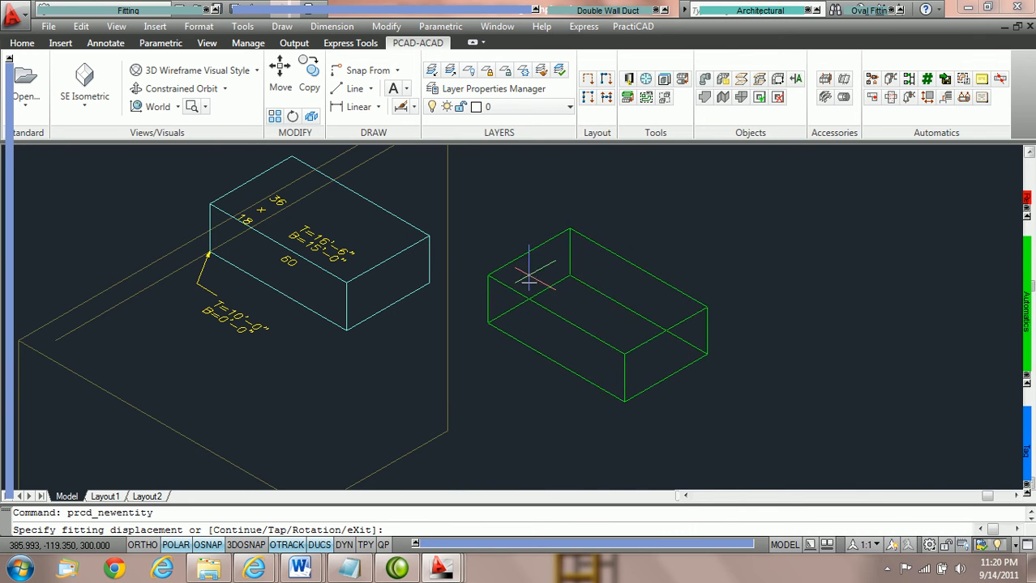
pyautogui.keyDown('shift'); pyautogui.rightClick(530, 277); pyautogui.keyUp('shift')
pyautogui.click(574, 291)
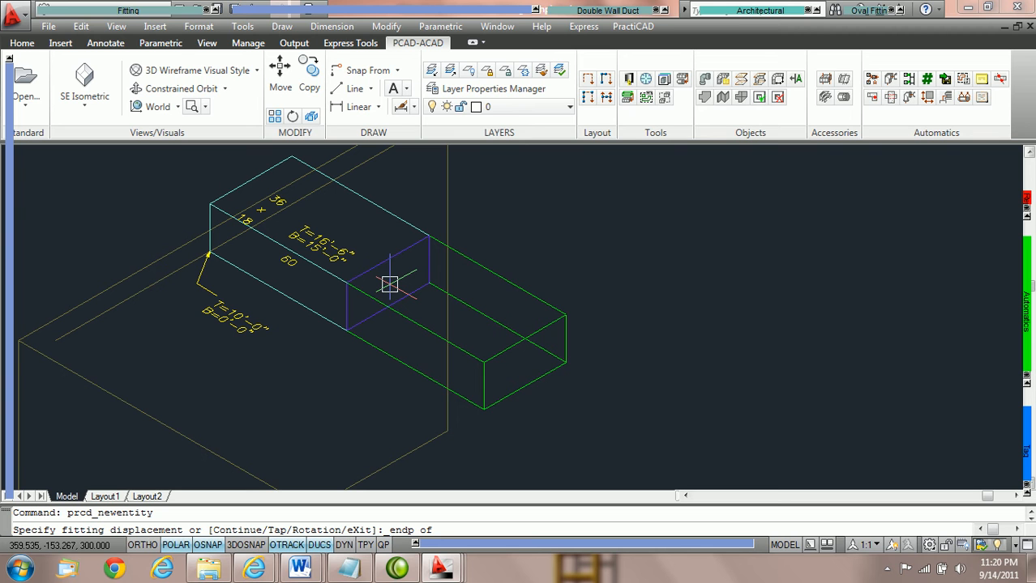
pyautogui.moveTo(4, 405)
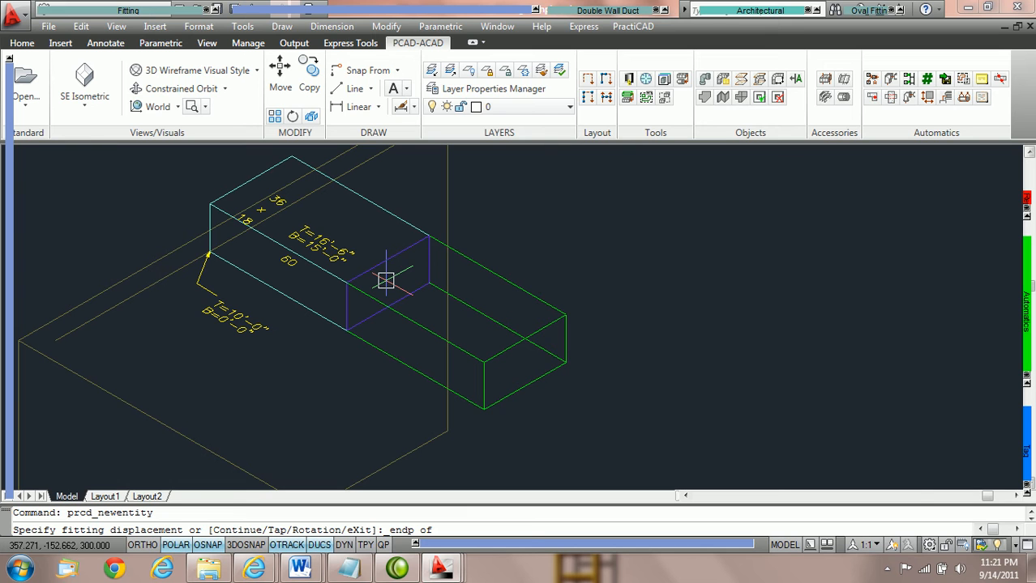
pyautogui.scroll(-3, 386, 280)
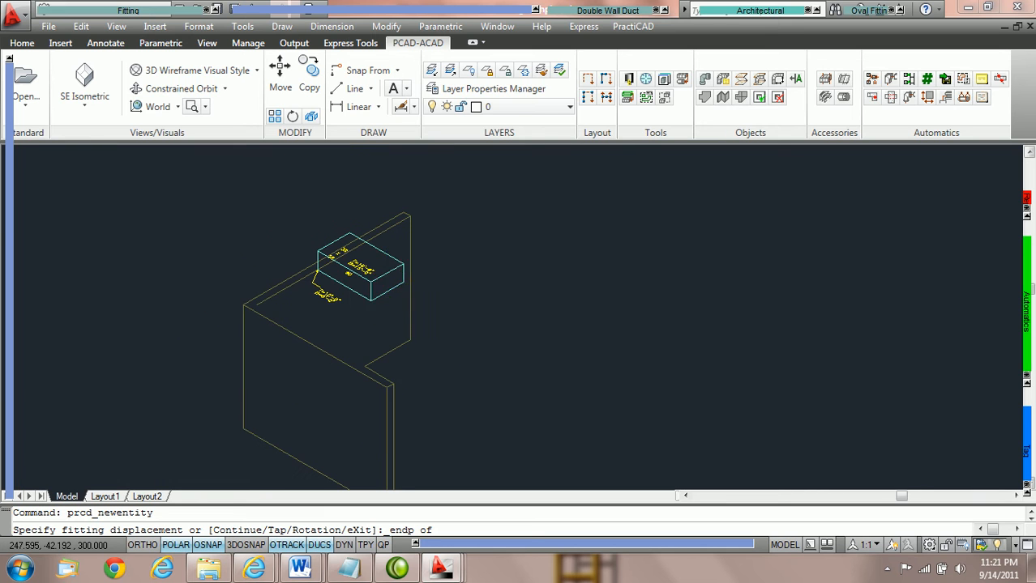
pyautogui.moveTo(389, 280); pyautogui.dragTo(387, 305, button='middle')
pyautogui.scroll(2, 387, 302)
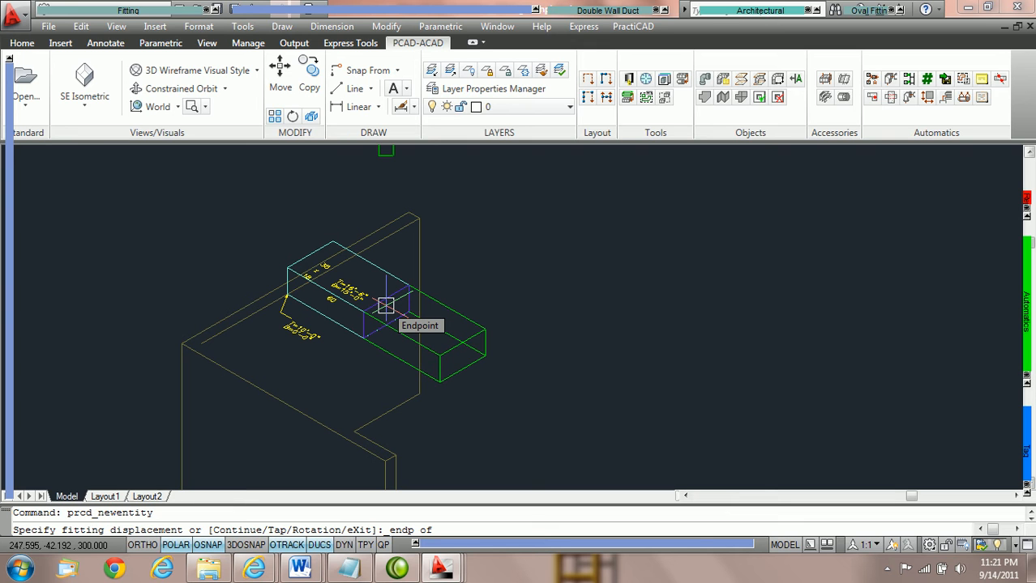
pyautogui.click(385, 304)
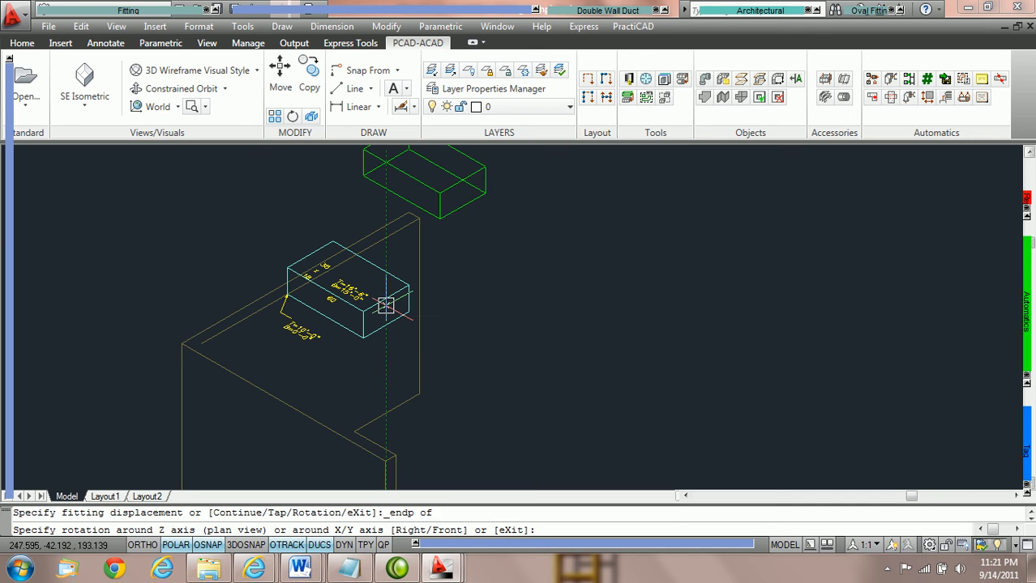
pyautogui.press('Return')
pyautogui.press('Return')
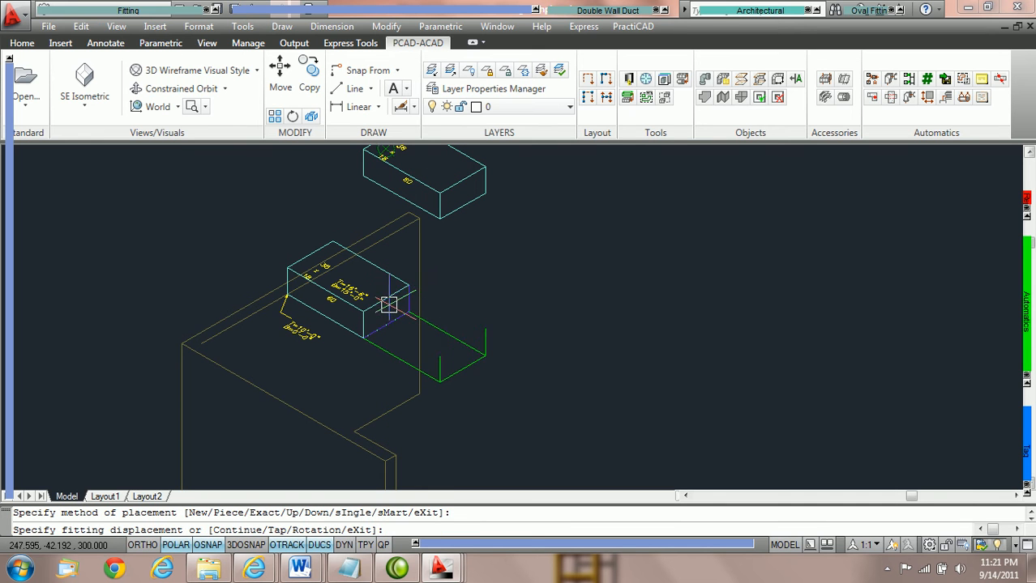
pyautogui.press('Escape')
# Compare the positions of the two ducts in the isometric view and in the Top view
pyautogui.moveTo(425, 199); pyautogui.dragTo(414, 280, button='middle')
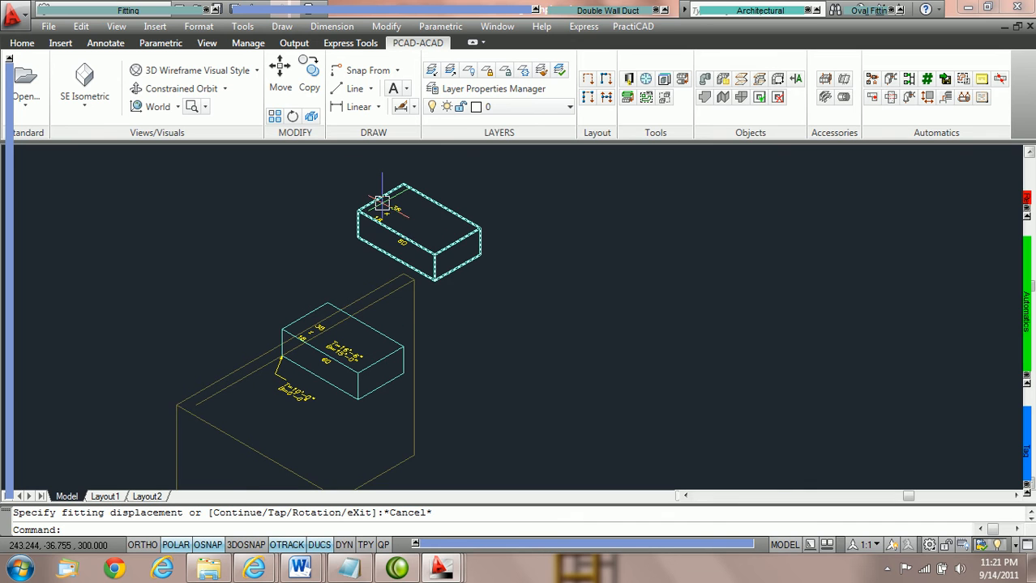
pyautogui.click(85, 107)
pyautogui.click(91, 133)
pyautogui.moveTo(527, 355)
pyautogui.mouseDown(button='middle')
pyautogui.moveTo(537, 319)
pyautogui.moveTo(480, 255)
pyautogui.mouseUp(button='middle')
pyautogui.scroll(5, 498, 292)
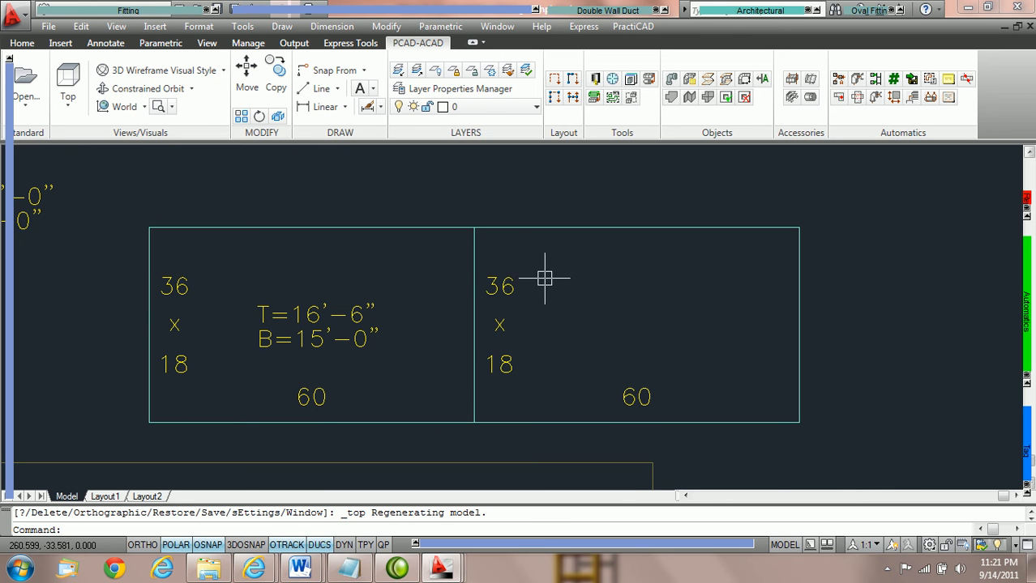
pyautogui.scroll(-3, 527, 287)
pyautogui.moveTo(539, 284); pyautogui.dragTo(453, 290, button='middle')
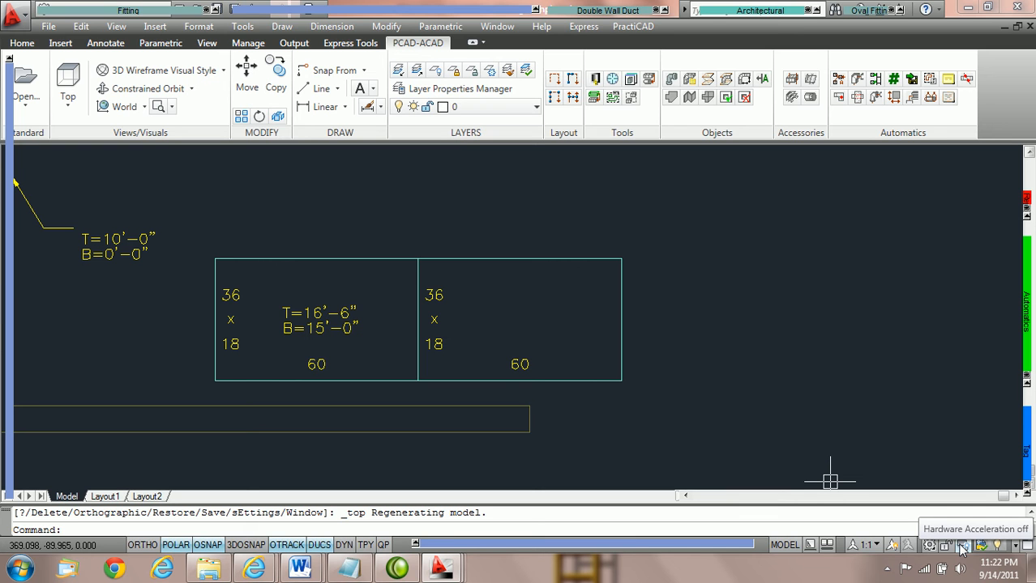
# Turn off replacing the Z value with the current elevation in the drafting object snap options
pyautogui.rightClick(591, 527)
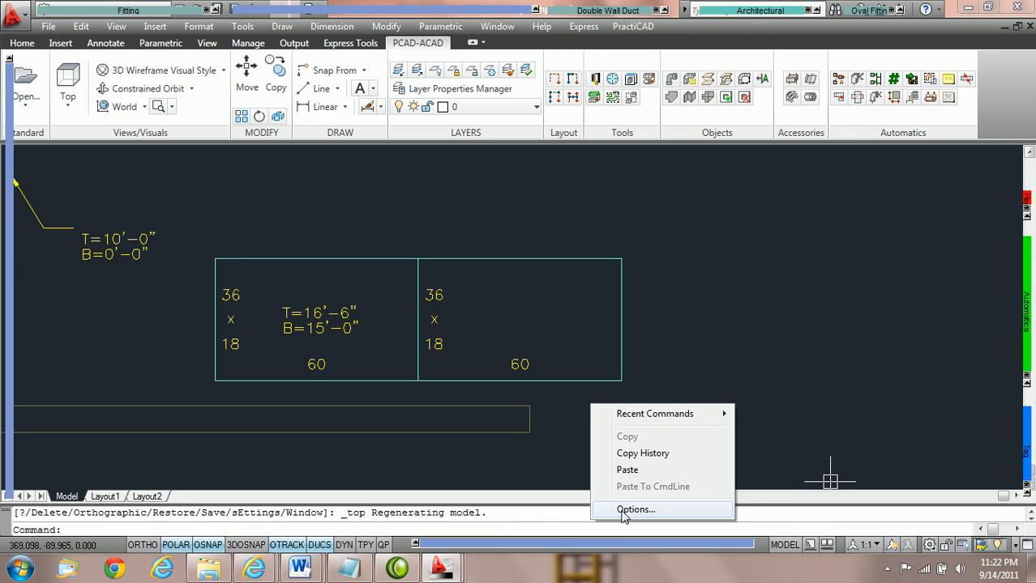
pyautogui.click(621, 511)
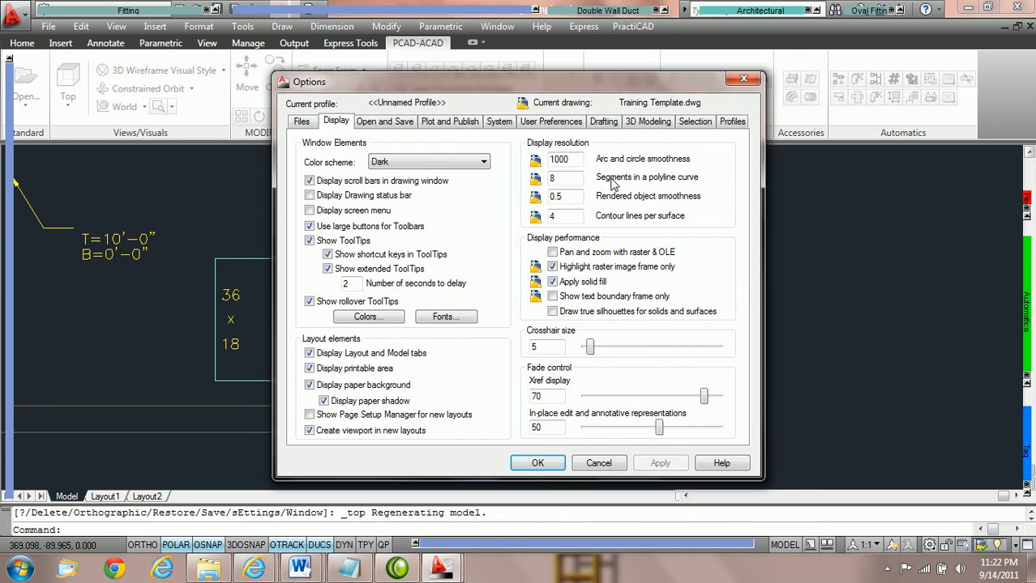
pyautogui.click(605, 122)
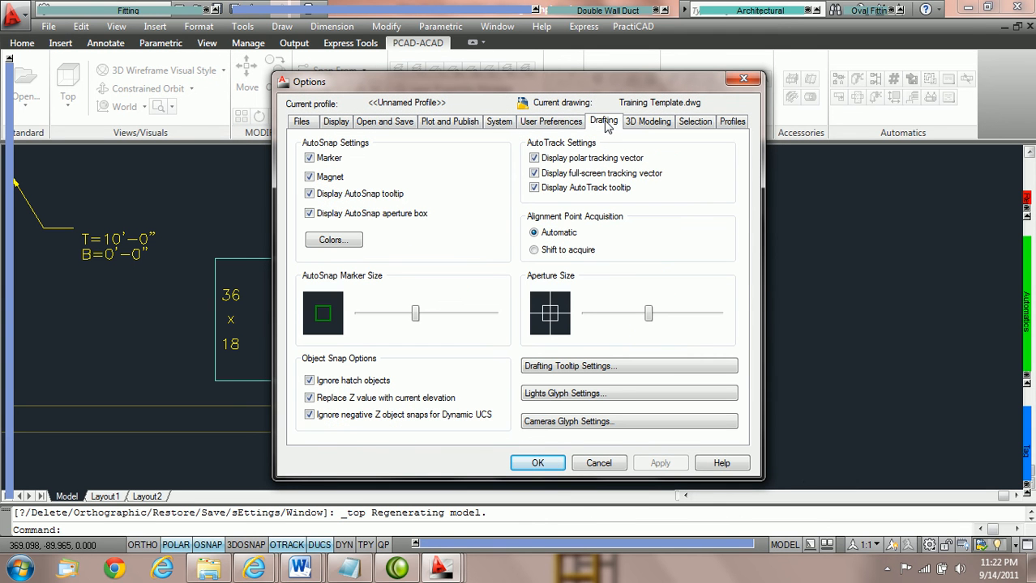
pyautogui.click(309, 398)
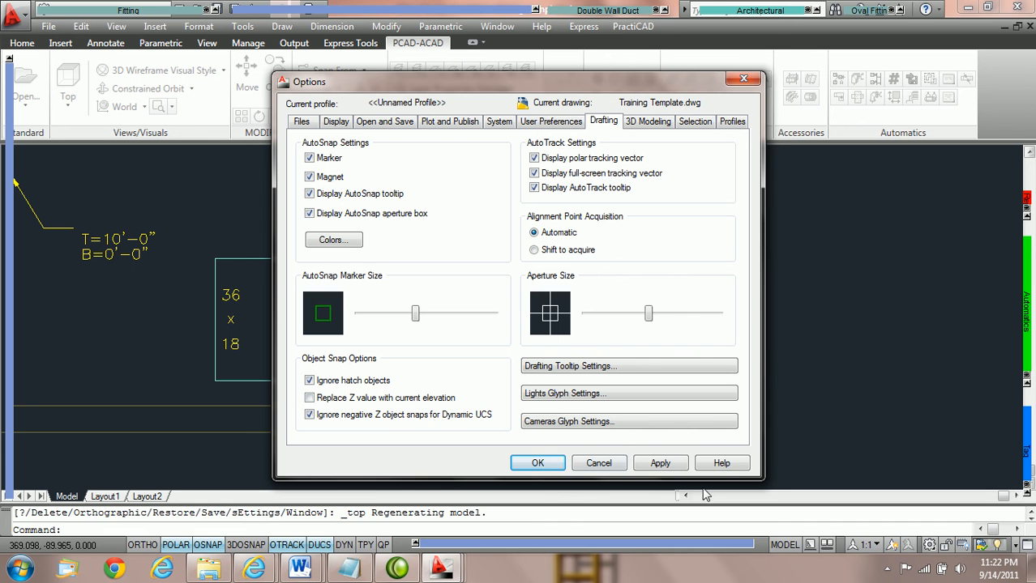
pyautogui.click(537, 464)
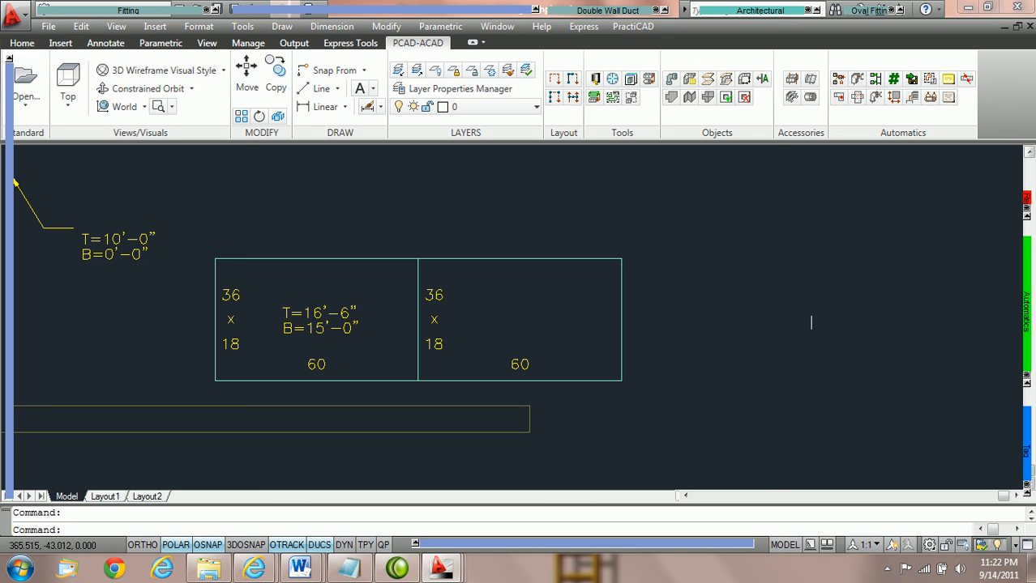
# Switch OSNAPZ on with value 1 and back off with value 0 using the Z automatics
pyautogui.moveTo(1027, 306)
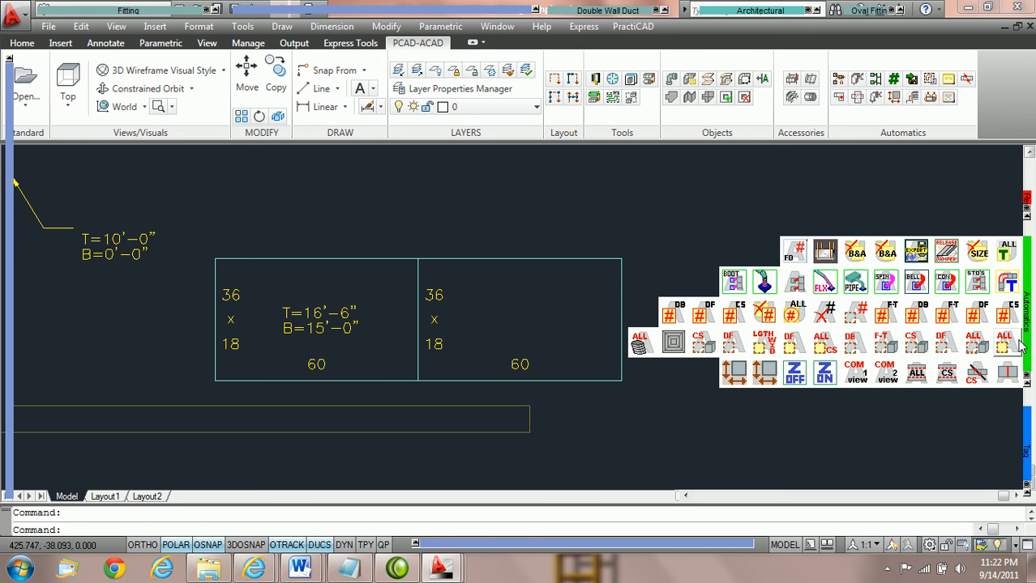
pyautogui.click(822, 375)
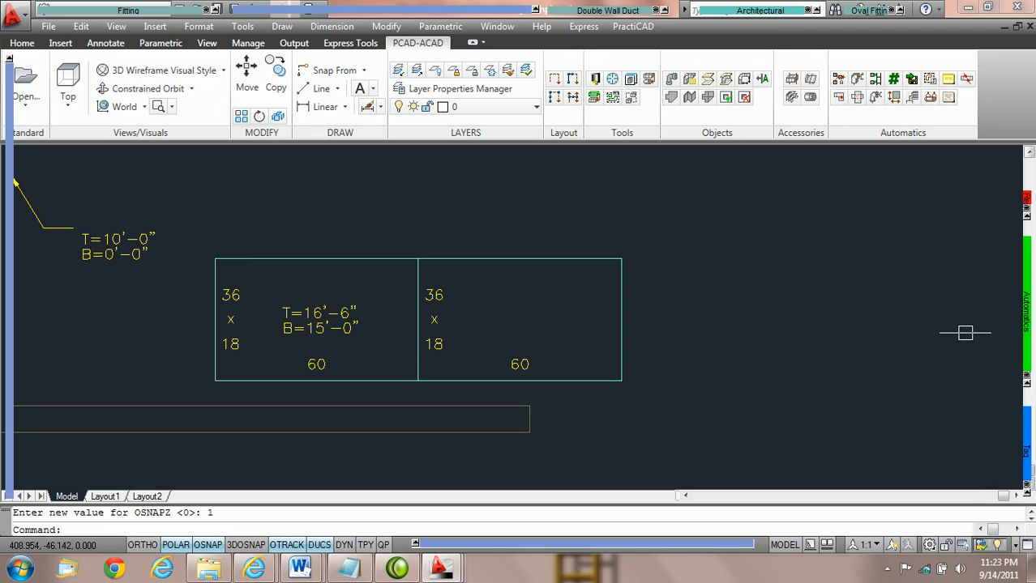
pyautogui.moveTo(1025, 325)
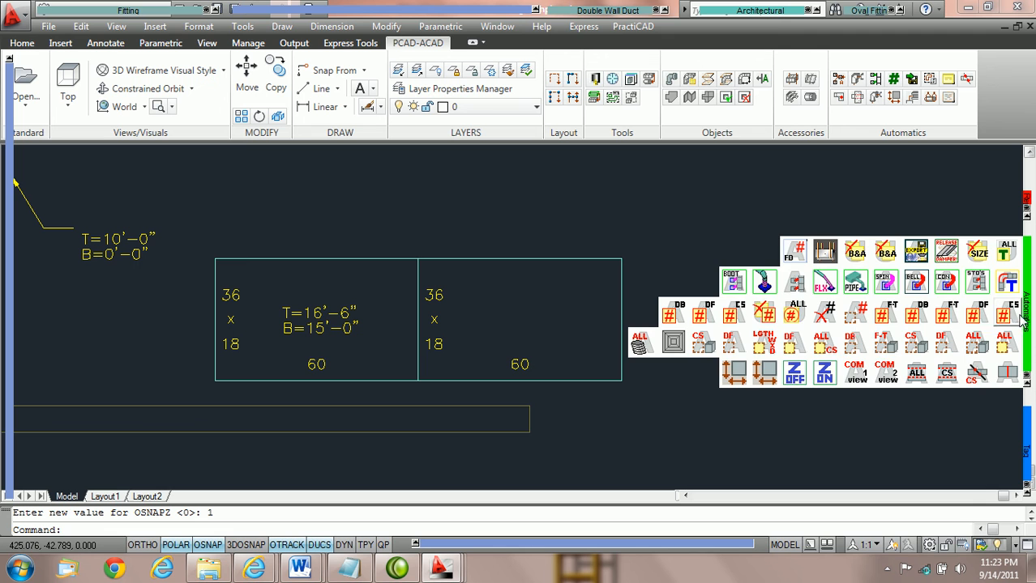
pyautogui.click(793, 375)
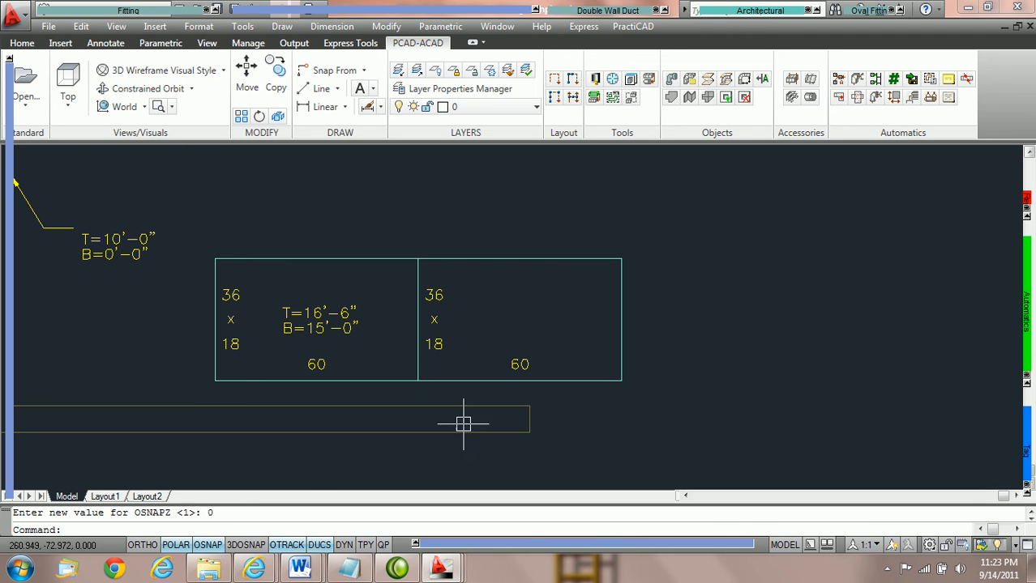